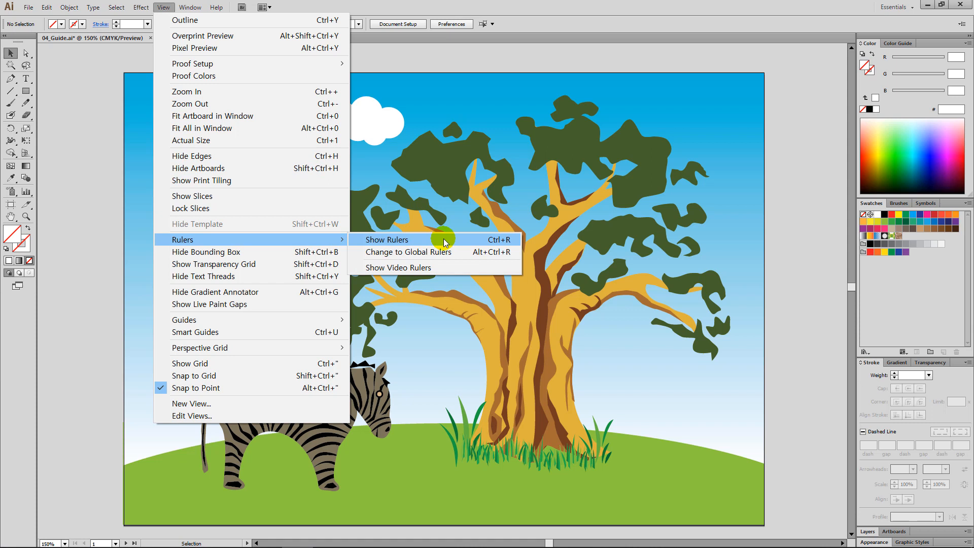
Show the rulers and place a horizontal guide about 2 cm below the artboard's top edge and a vertical guide about 2 cm from its left edge
{"action": "left_click", "coordinate": [445, 242]}
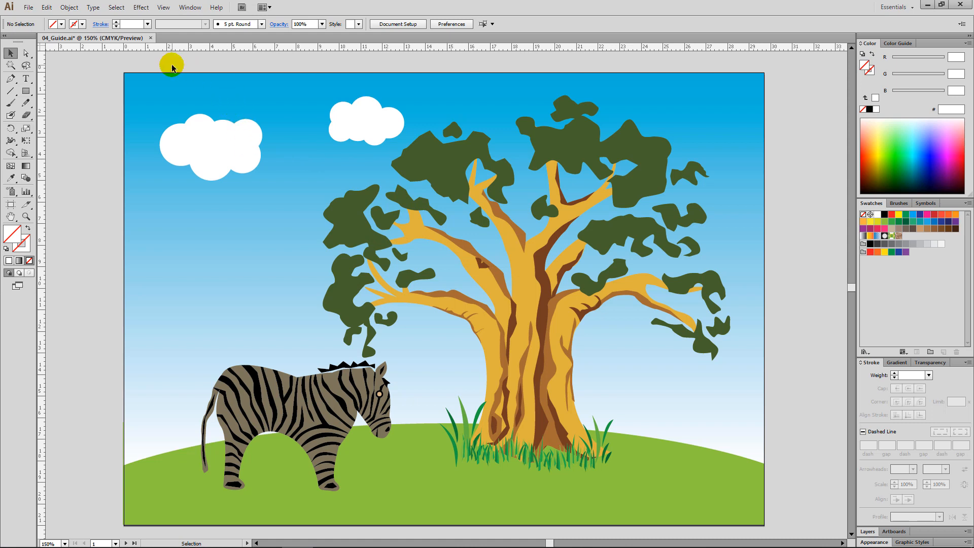
{"action": "left_click_drag", "start_coordinate": [179, 49], "coordinate": [160, 115]}
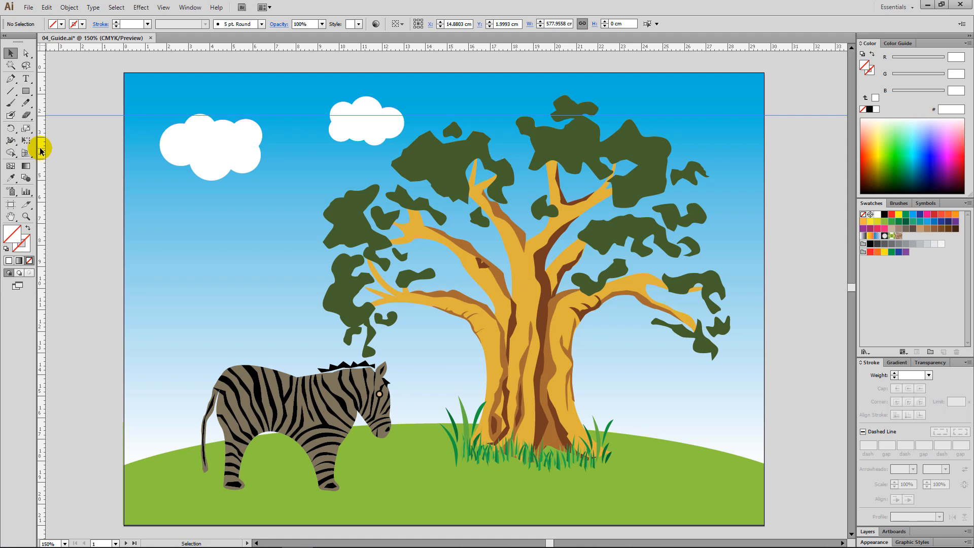
{"action": "left_click_drag", "start_coordinate": [46, 148], "coordinate": [166, 175]}
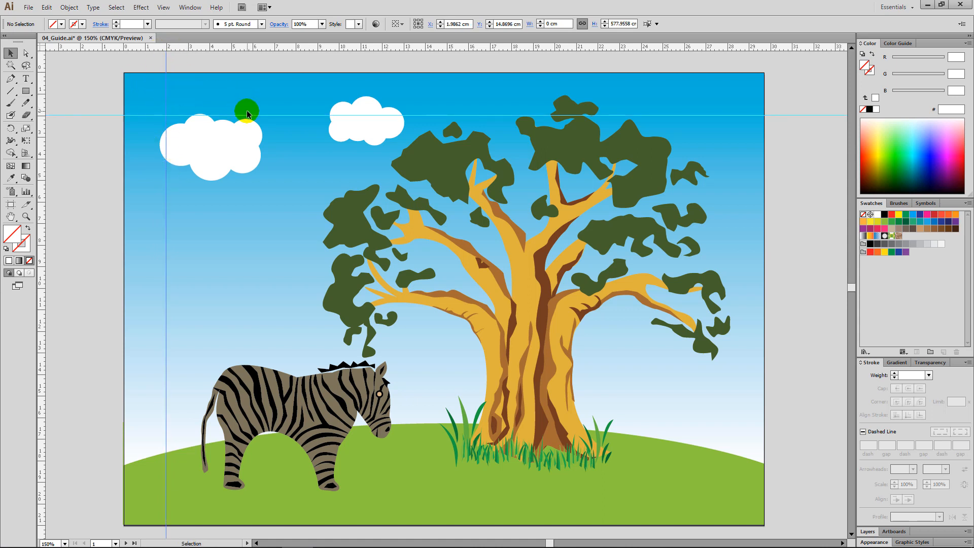
Move the ruler origin to the artboard's upper-right corner, place a vertical guide about 2 cm inside the right edge, and reset the origin
{"action": "left_click_drag", "start_coordinate": [41, 43], "coordinate": [764, 71]}
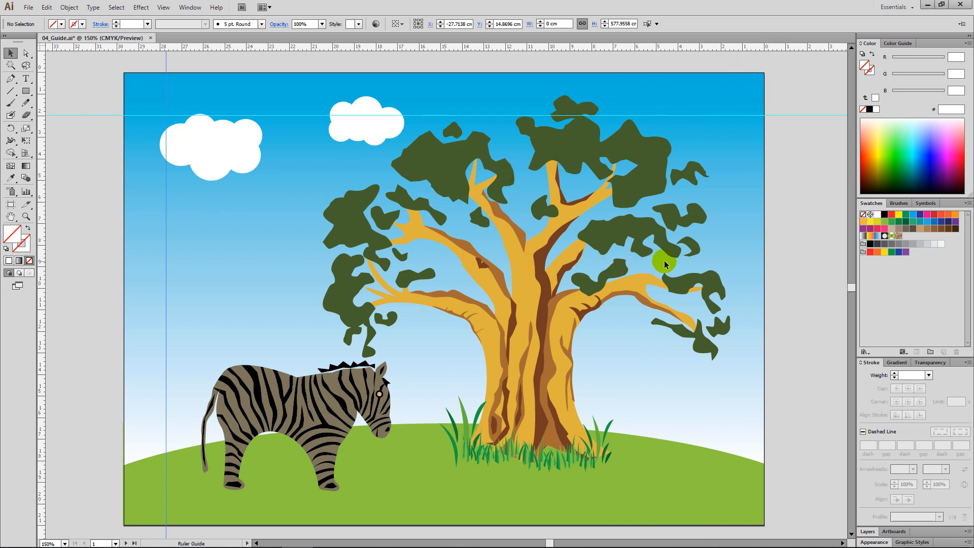
{"action": "left_click_drag", "start_coordinate": [725, 259], "coordinate": [721, 265]}
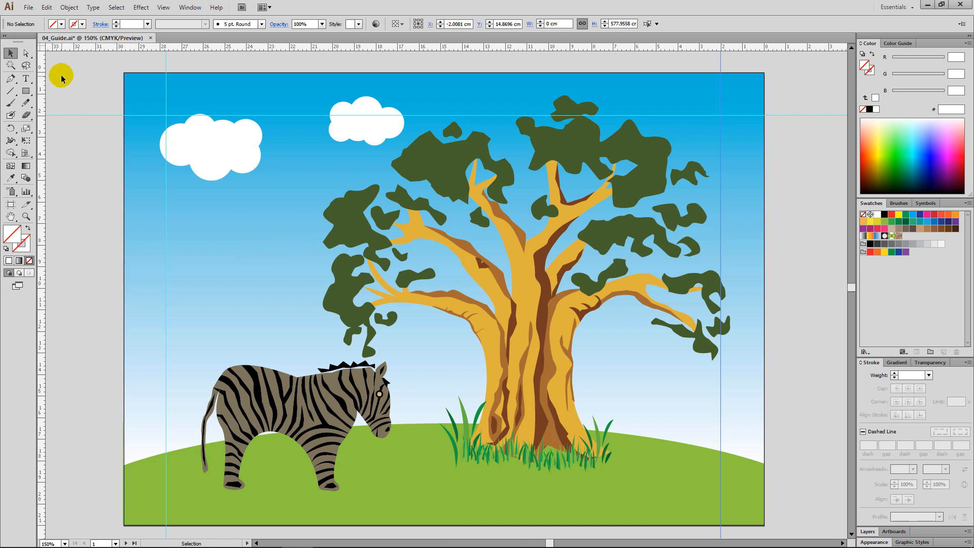
{"action": "double_click", "coordinate": [41, 45]}
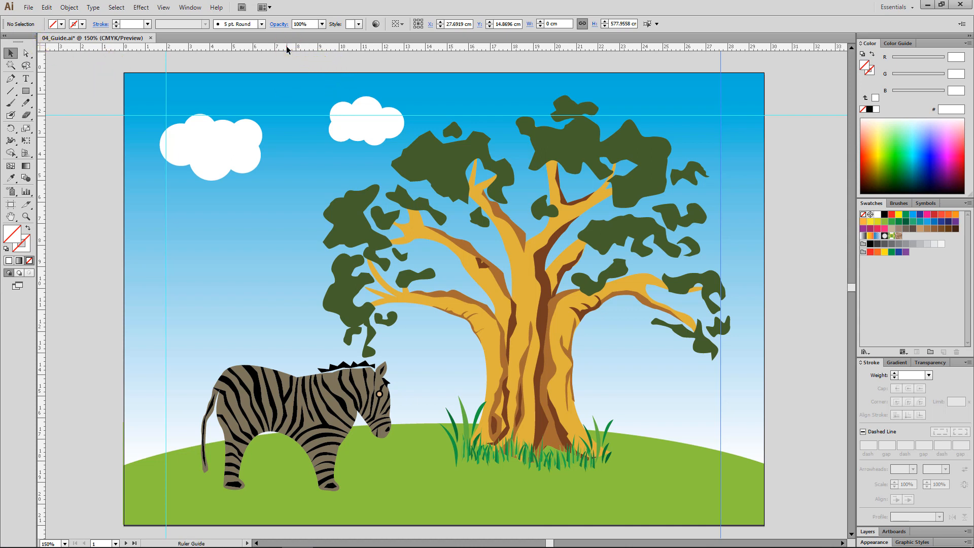
Place horizontal guides about 19 cm and 10 cm below the artboard's top edge, nudging the middle one to about 9.9 cm
{"action": "left_click_drag", "start_coordinate": [294, 48], "coordinate": [294, 480]}
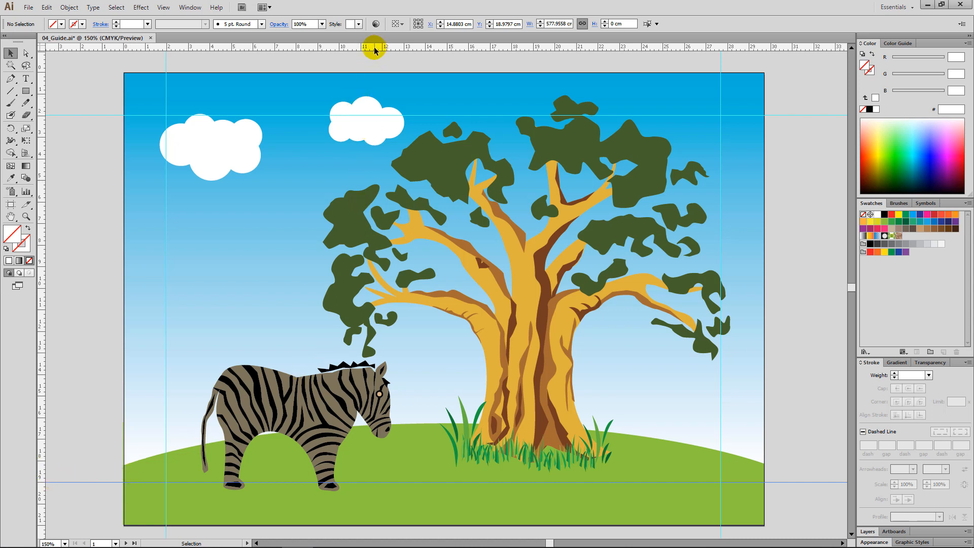
{"action": "left_click_drag", "start_coordinate": [374, 48], "coordinate": [381, 288]}
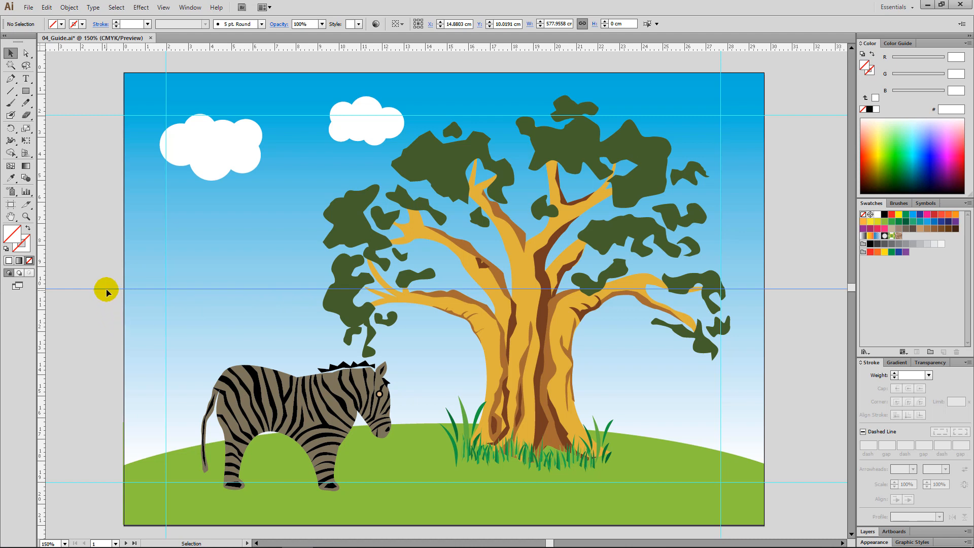
{"action": "mouse_move", "coordinate": [106, 289]}
{"action": "left_mouse_down"}
{"action": "mouse_move", "coordinate": [109, 237]}
{"action": "mouse_move", "coordinate": [95, 310]}
{"action": "mouse_move", "coordinate": [101, 259]}
{"action": "mouse_move", "coordinate": [102, 288]}
{"action": "left_mouse_up"}
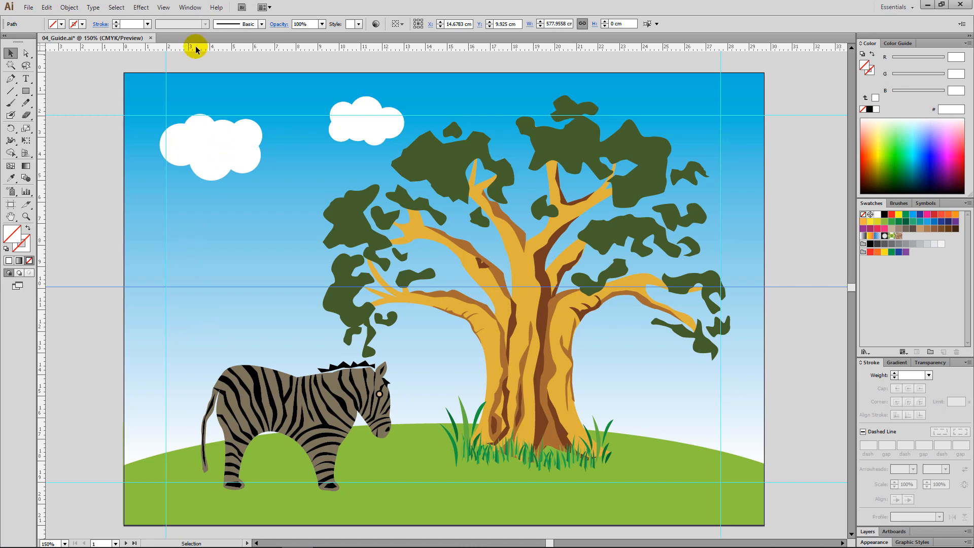
Hide all guides on the artboard and show them again
{"action": "left_click", "coordinate": [163, 8]}
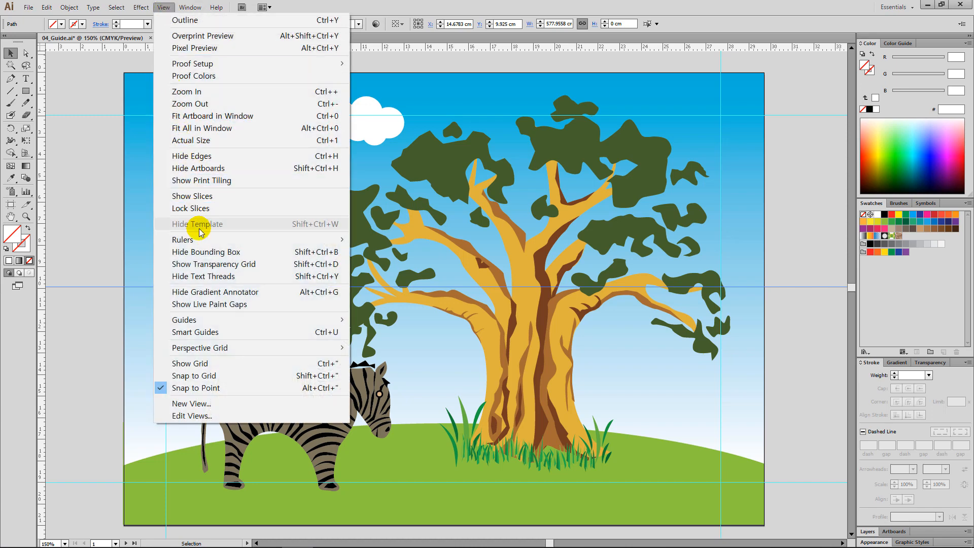
{"action": "mouse_move", "coordinate": [320, 319]}
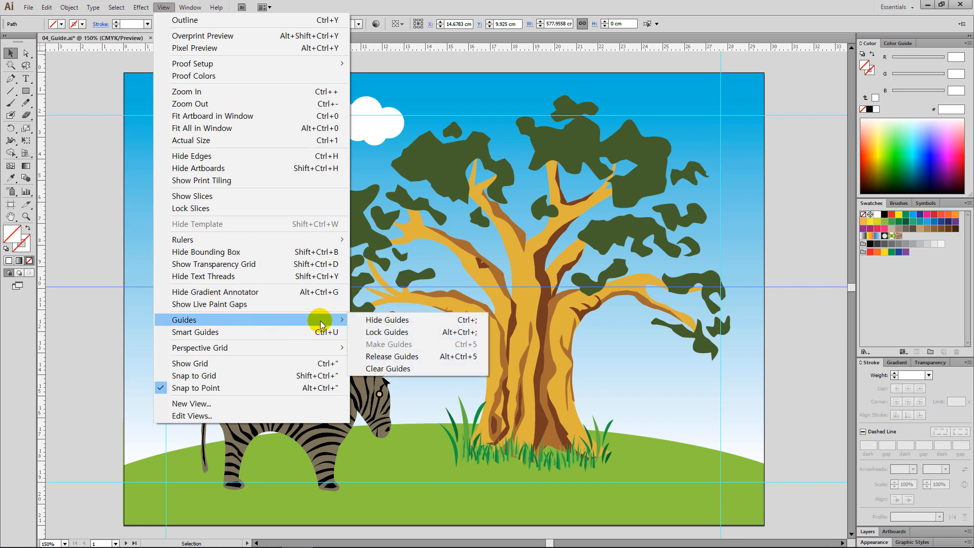
{"action": "left_click", "coordinate": [425, 320]}
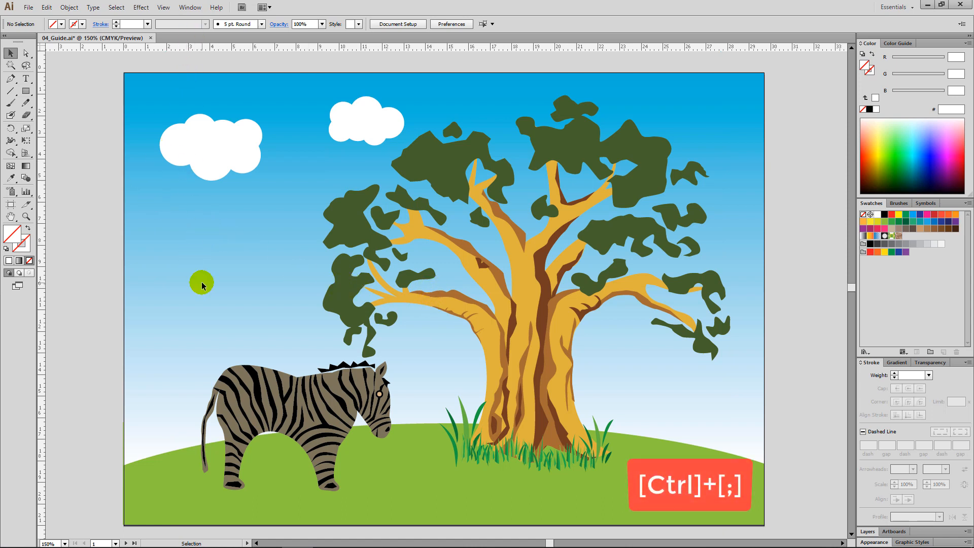
{"action": "key", "text": "ctrl+semicolon"}
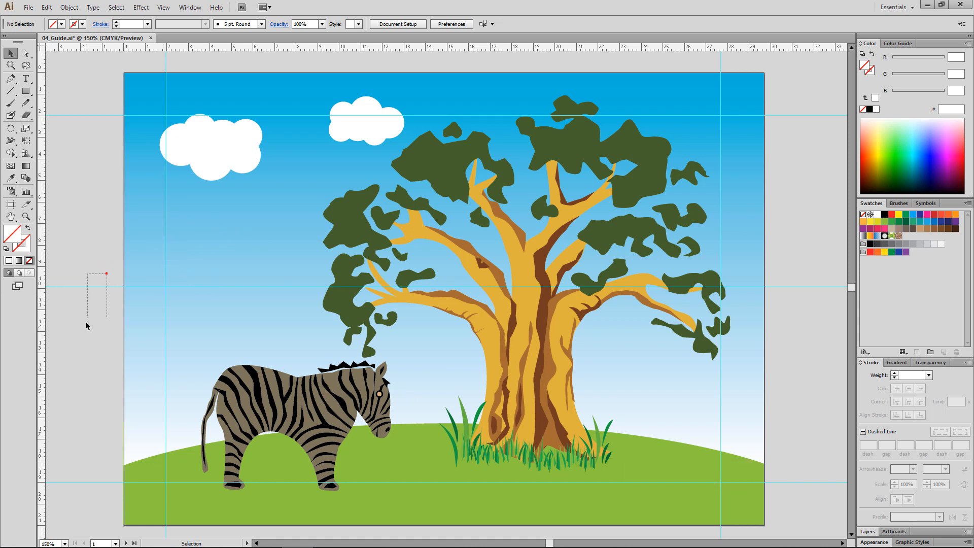
Lock the guides and try to select them with selection marquees across the artboard's left side
{"action": "left_click_drag", "start_coordinate": [177, 311], "coordinate": [229, 342]}
{"action": "left_click_drag", "start_coordinate": [148, 244], "coordinate": [265, 332]}
{"action": "left_click_drag", "start_coordinate": [134, 232], "coordinate": [214, 320]}
Unlock the guides and marquee-select the middle horizontal guide, the upper-left pair of guides, and the middle guide again
{"action": "left_click", "coordinate": [164, 9]}
{"action": "mouse_move", "coordinate": [296, 319]}
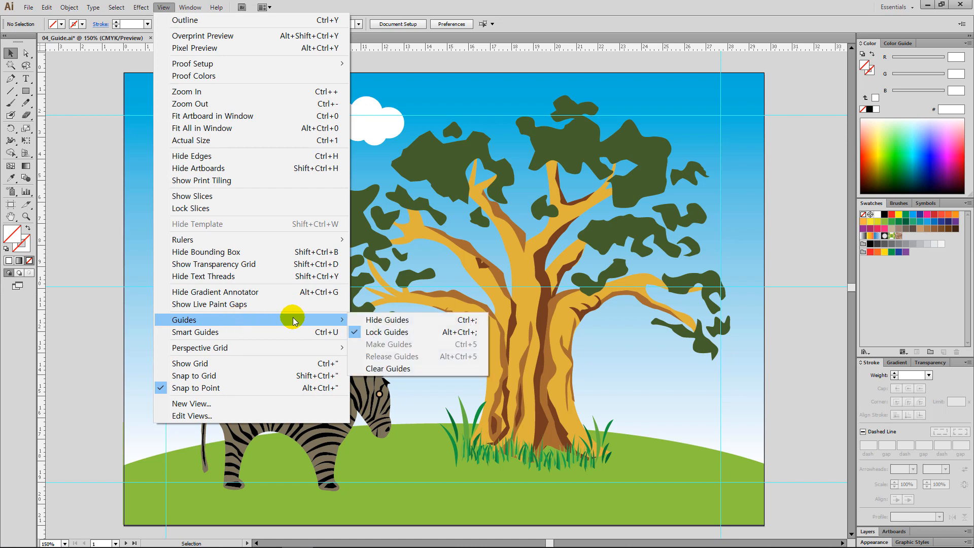
{"action": "left_click", "coordinate": [429, 334]}
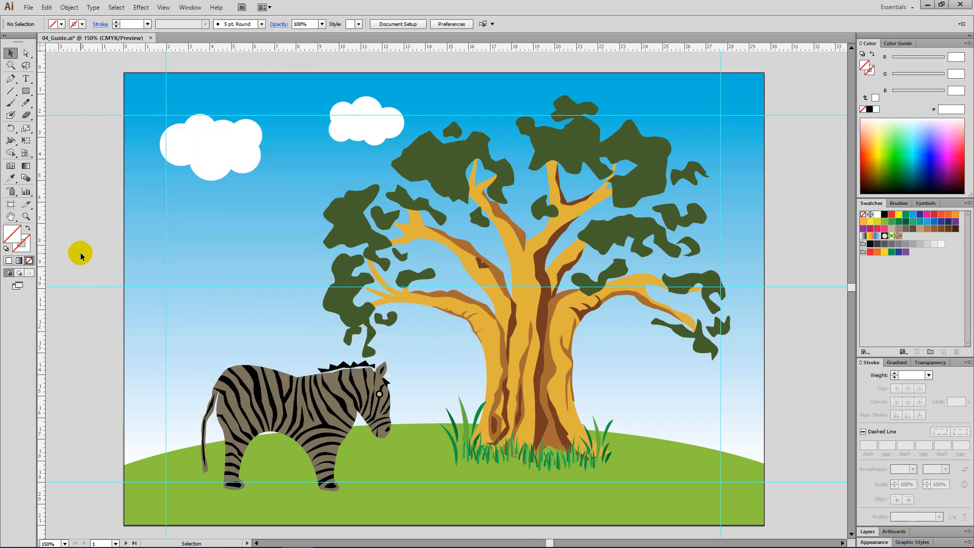
{"action": "left_click_drag", "start_coordinate": [81, 257], "coordinate": [114, 323]}
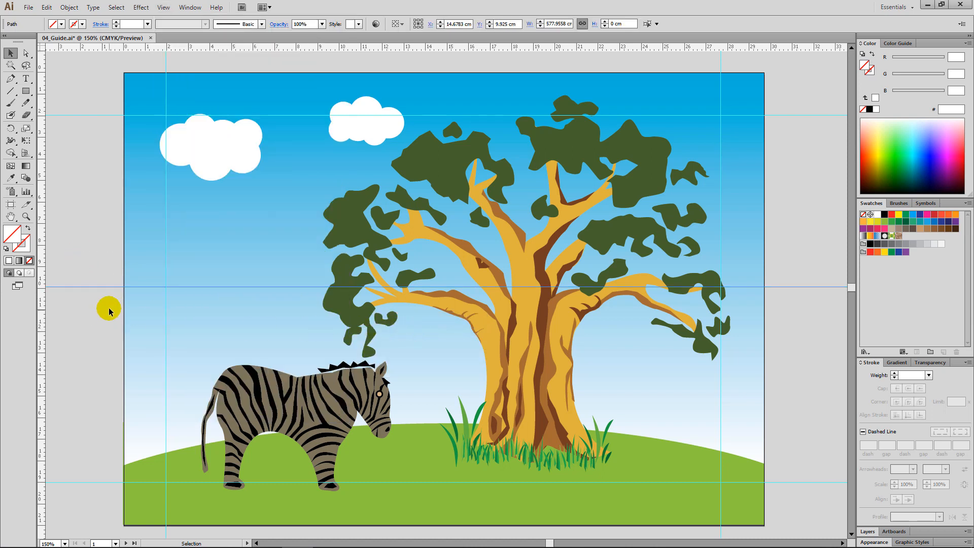
{"action": "left_click_drag", "start_coordinate": [89, 90], "coordinate": [233, 209]}
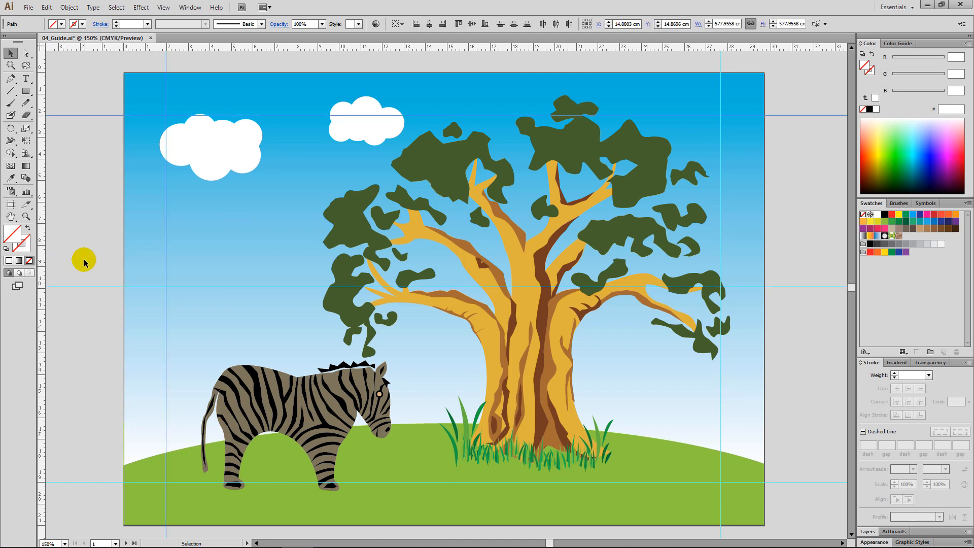
{"action": "left_click_drag", "start_coordinate": [84, 261], "coordinate": [127, 328]}
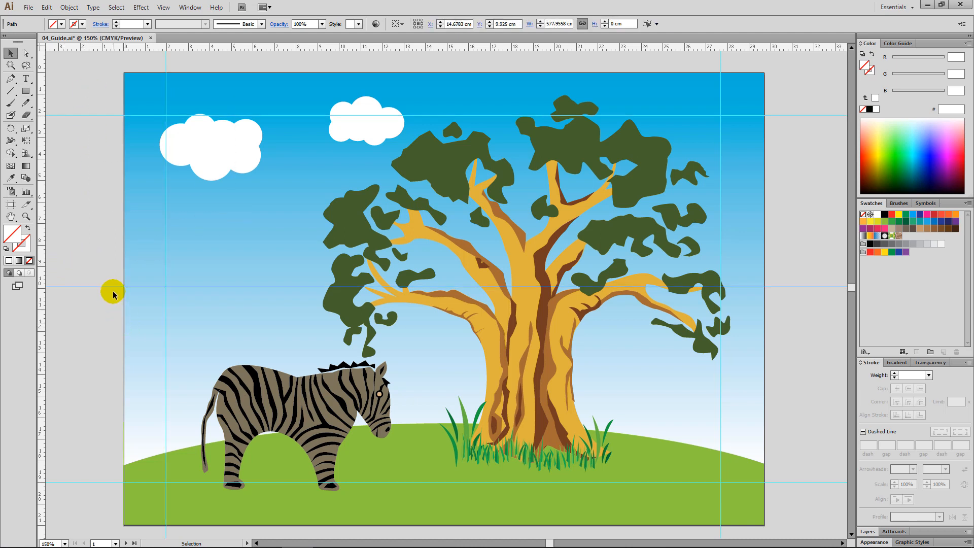
Move the middle horizontal guide to about 10 cm below the artboard's top edge and delete it
{"action": "mouse_move", "coordinate": [114, 287]}
{"action": "left_mouse_down"}
{"action": "mouse_move", "coordinate": [116, 250]}
{"action": "mouse_move", "coordinate": [107, 289]}
{"action": "left_mouse_up"}
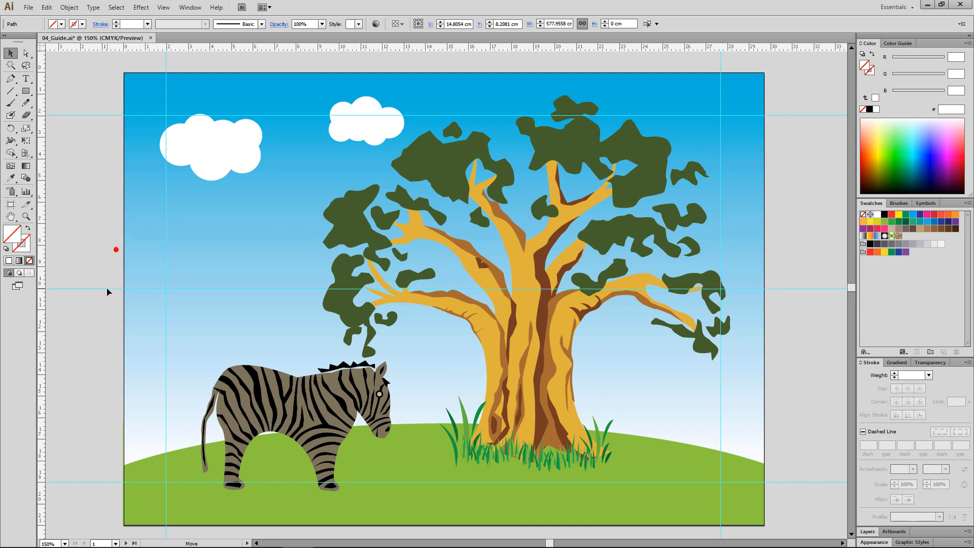
{"action": "left_click", "coordinate": [107, 289]}
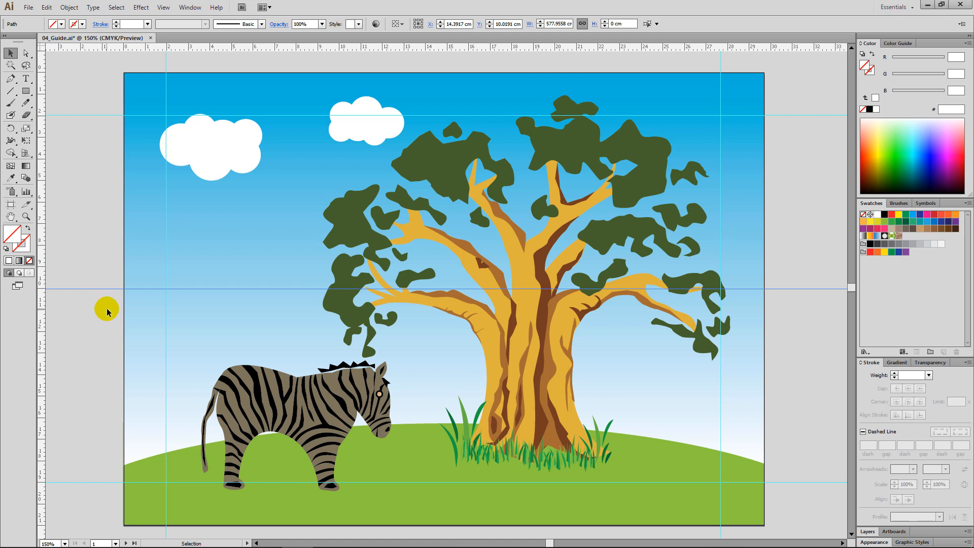
{"action": "key", "text": "Delete"}
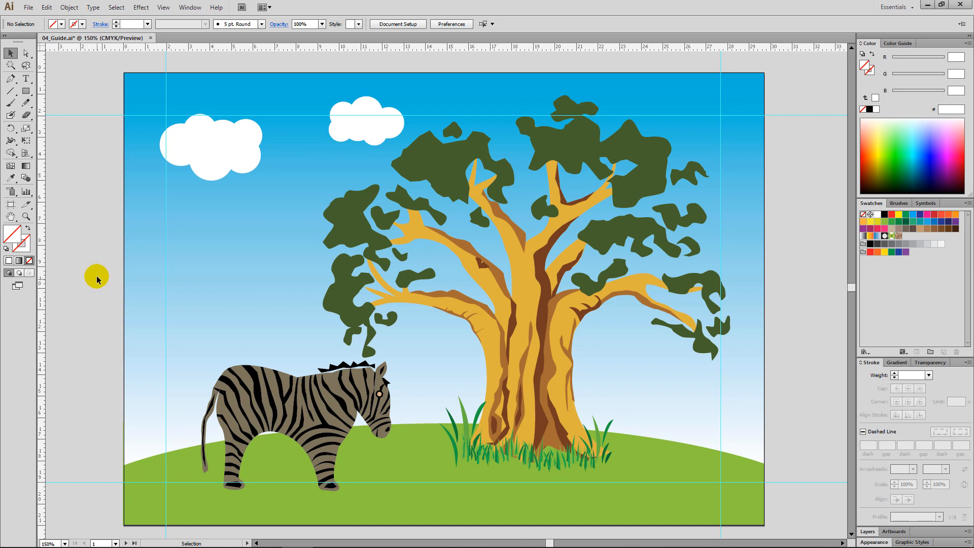
Lock the remaining guides and clear all guides from the document
{"action": "key", "text": "ctrl+alt+semicolon"}
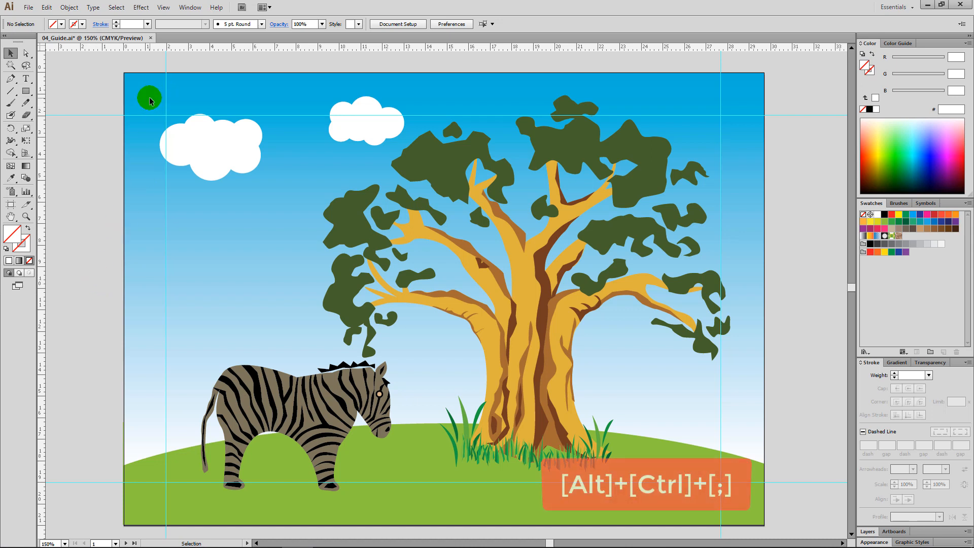
{"action": "key", "text": "alt"}
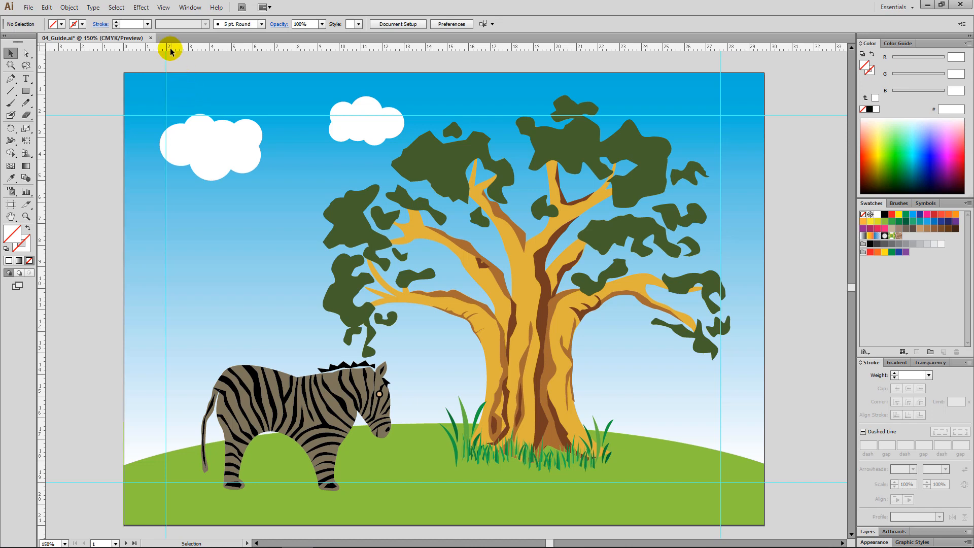
{"action": "left_click", "coordinate": [163, 7]}
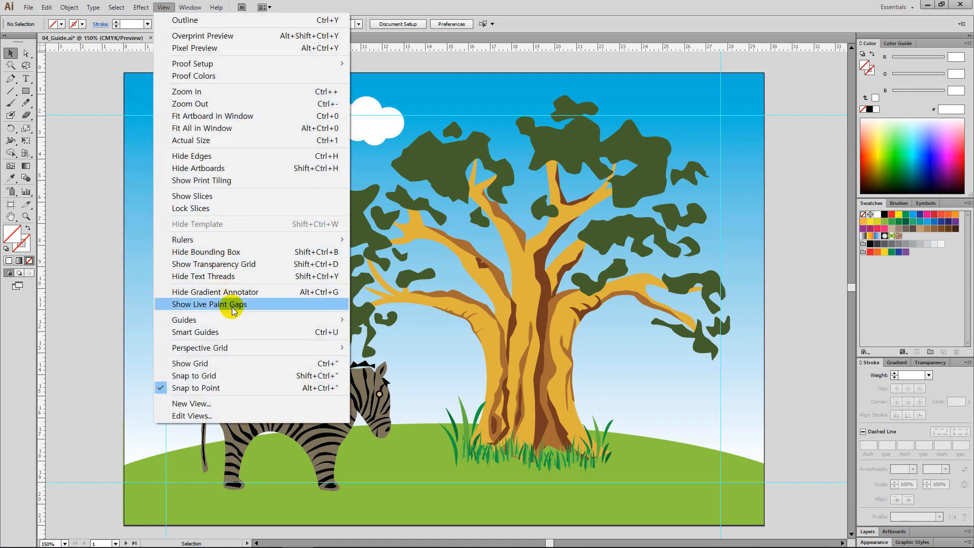
{"action": "mouse_move", "coordinate": [235, 318]}
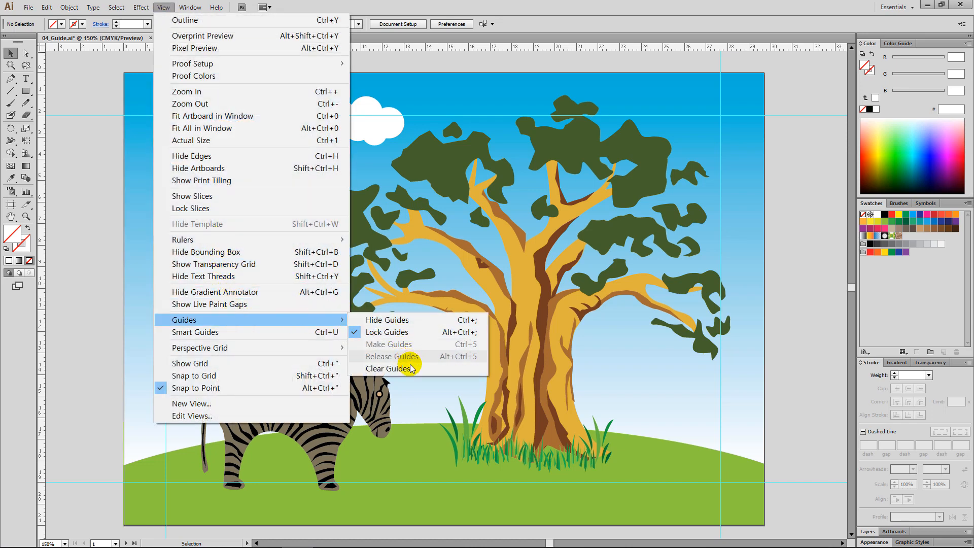
{"action": "left_click", "coordinate": [424, 373]}
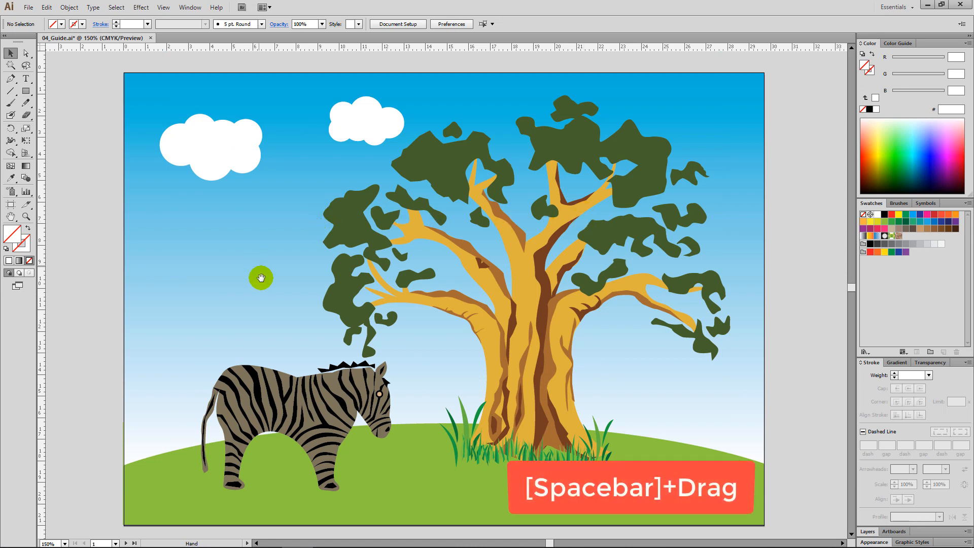
Convert the orange petals and yellow centre circle of the flower on the second artboard into guides
{"action": "key", "text": "space"}
{"action": "left_click_drag", "start_coordinate": [297, 367], "coordinate": [350, 152]}
{"action": "left_click_drag", "start_coordinate": [326, 387], "coordinate": [328, 140]}
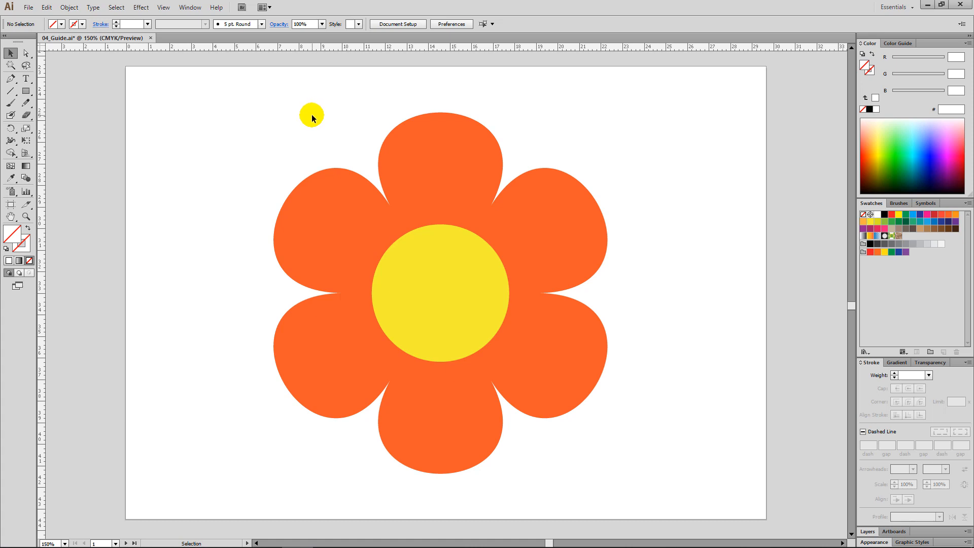
{"action": "left_click_drag", "start_coordinate": [274, 128], "coordinate": [566, 374]}
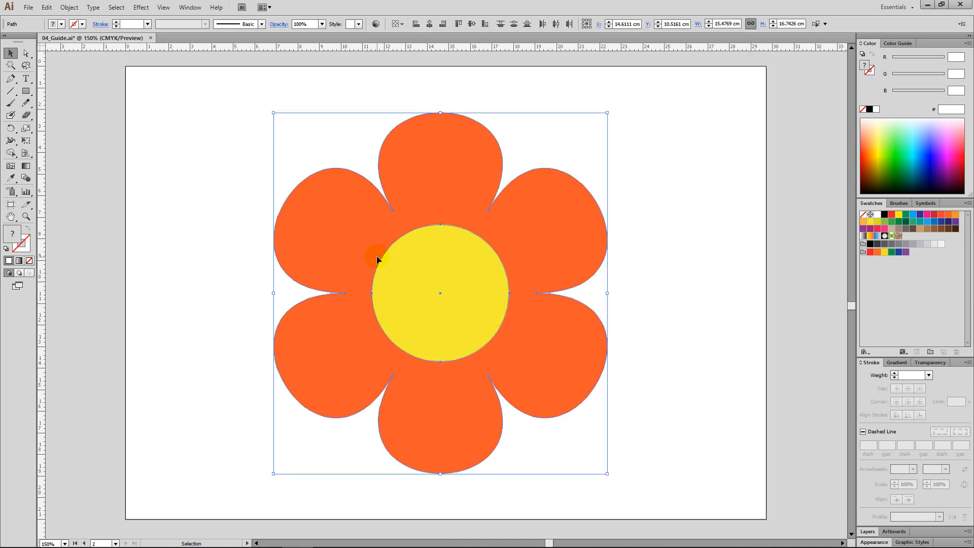
{"action": "left_click", "coordinate": [163, 8]}
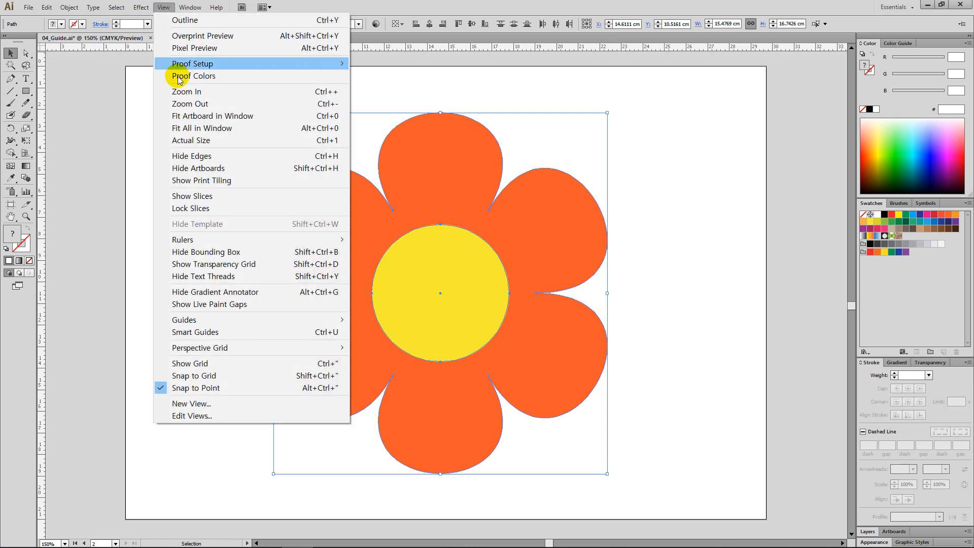
{"action": "mouse_move", "coordinate": [309, 323]}
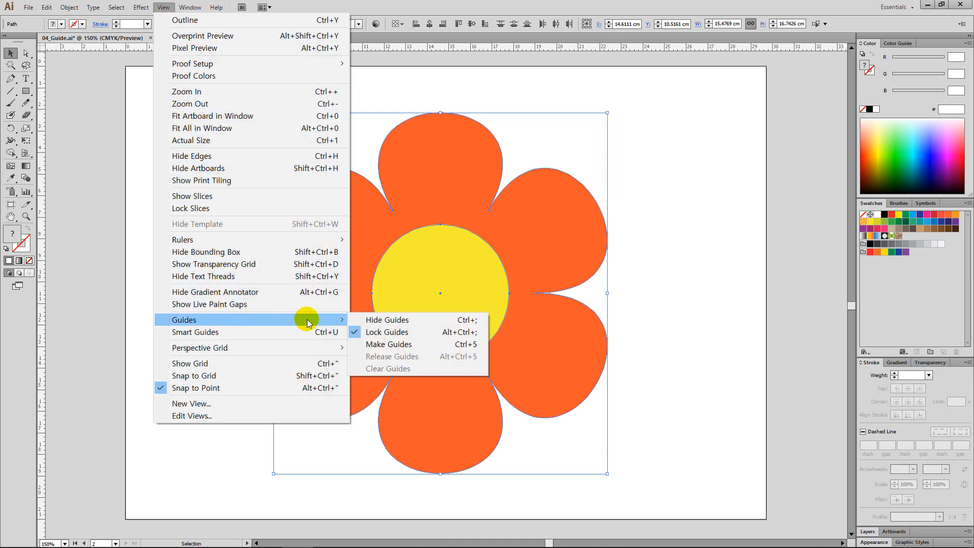
{"action": "left_click", "coordinate": [434, 345]}
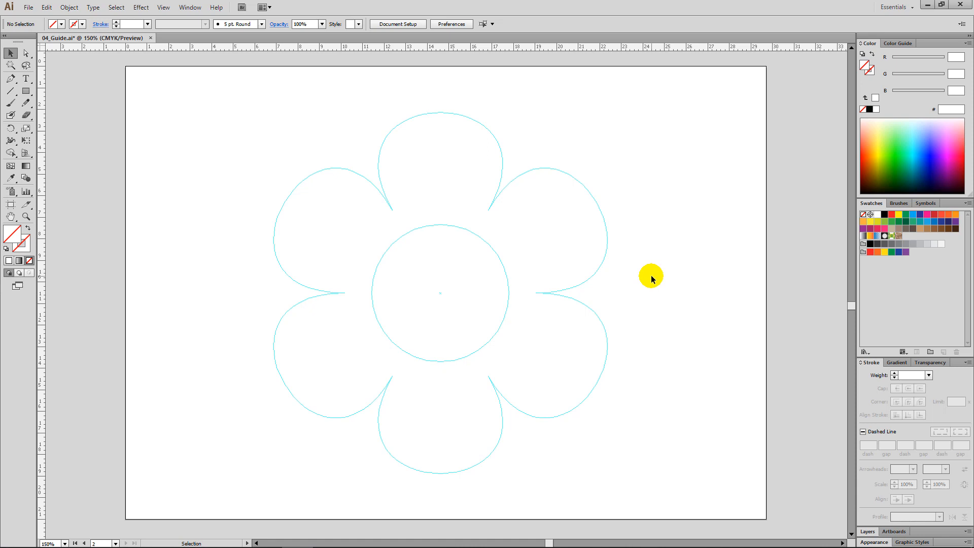
Hide the flower-shaped guides, show them again, and unlock them
{"action": "key", "text": "ctrl+semicolon"}
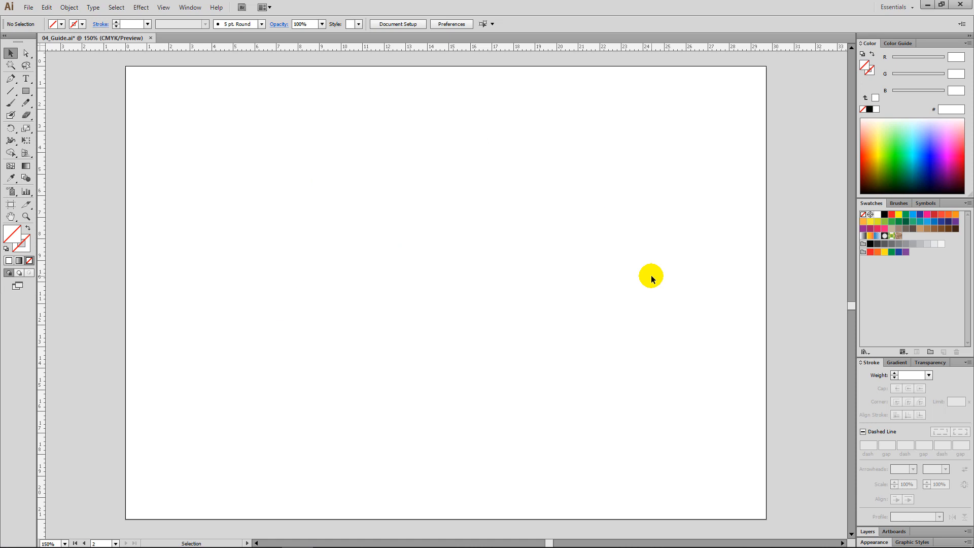
{"action": "key", "text": "ctrl+semicolon"}
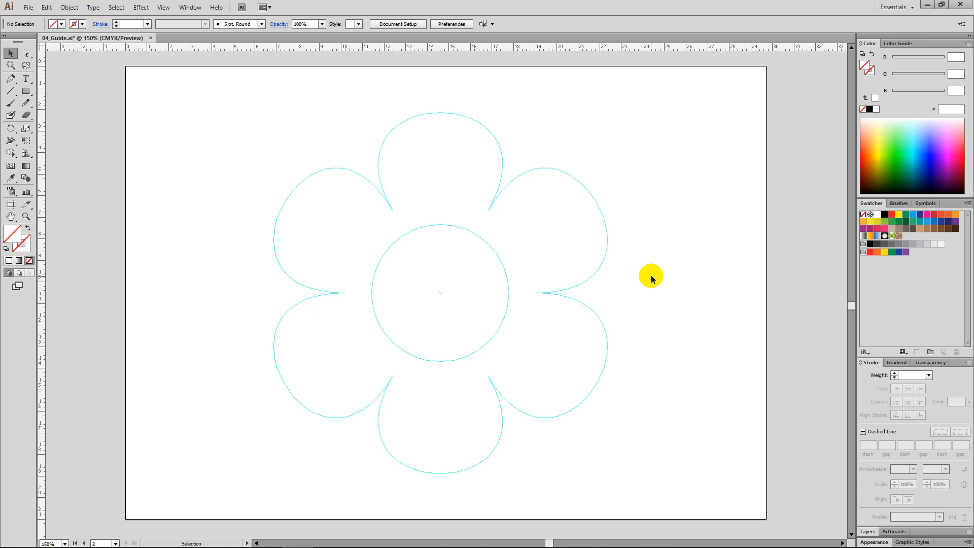
{"action": "key", "text": "ctrl+alt+semicolon"}
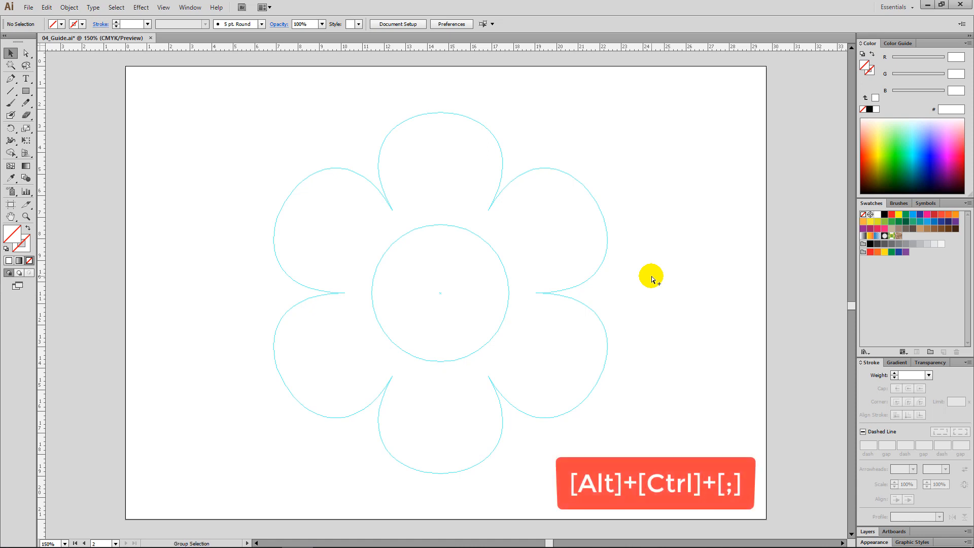
Duplicate the petal and centre circle guides about 9.4 cm to the right of the originals, and delete the copy
{"action": "left_click_drag", "start_coordinate": [647, 272], "coordinate": [468, 203]}
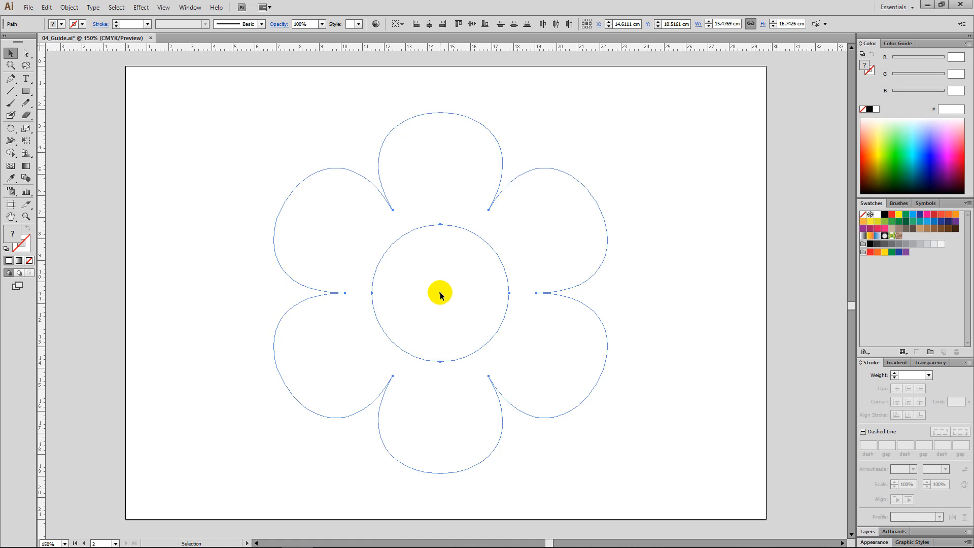
{"action": "left_click_drag", "start_coordinate": [440, 292], "coordinate": [643, 315], "text": "alt"}
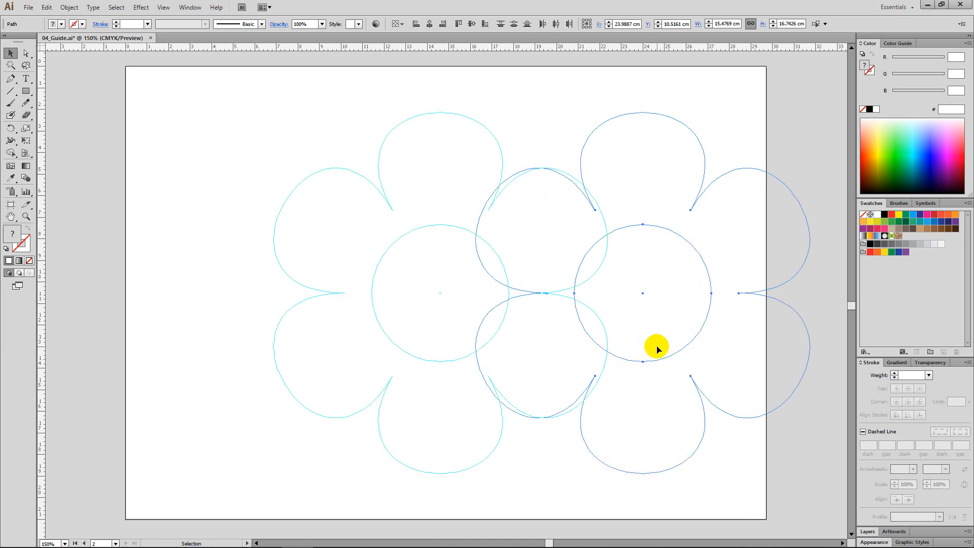
{"action": "key", "text": "Delete"}
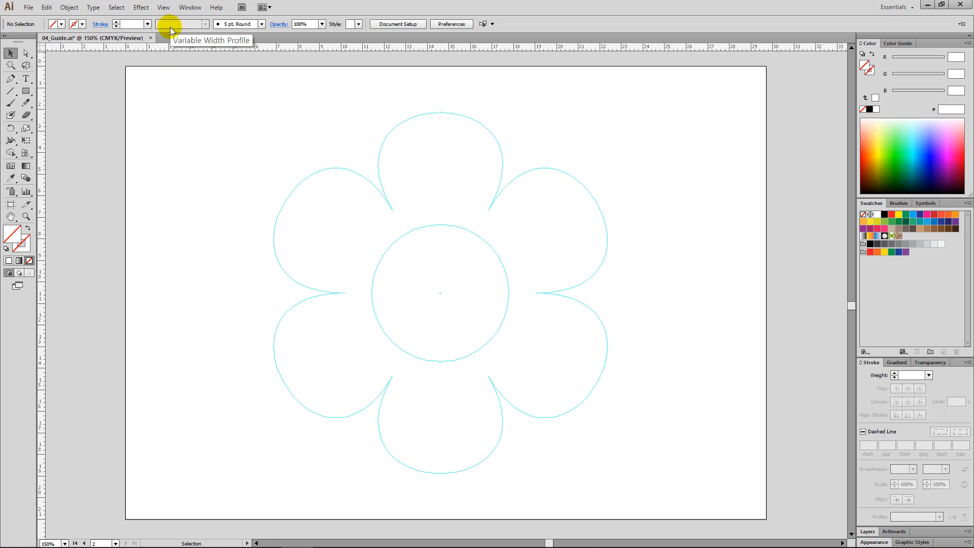
Release all the flower-shaped guides back into regular filled vector shapes and deselect them
{"action": "left_click_drag", "start_coordinate": [196, 101], "coordinate": [595, 362]}
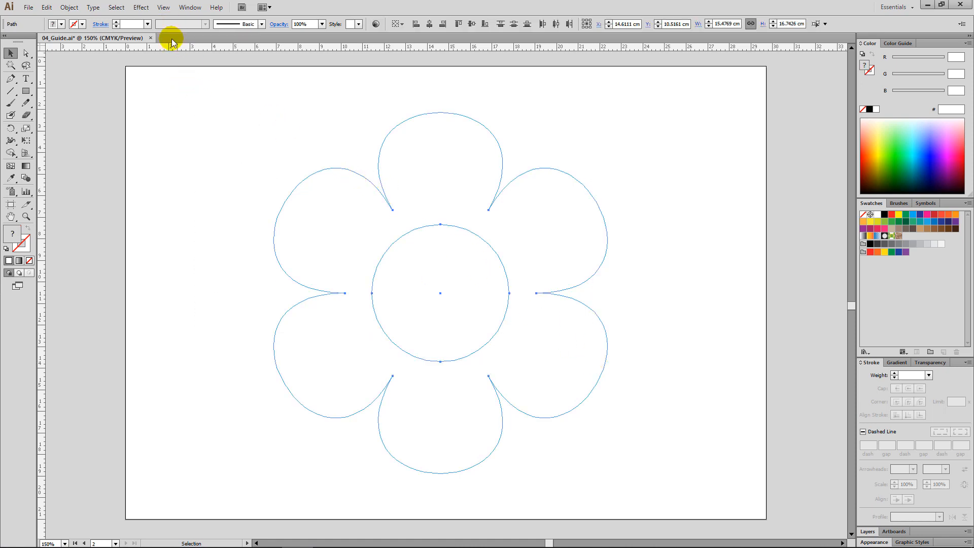
{"action": "left_click", "coordinate": [162, 7]}
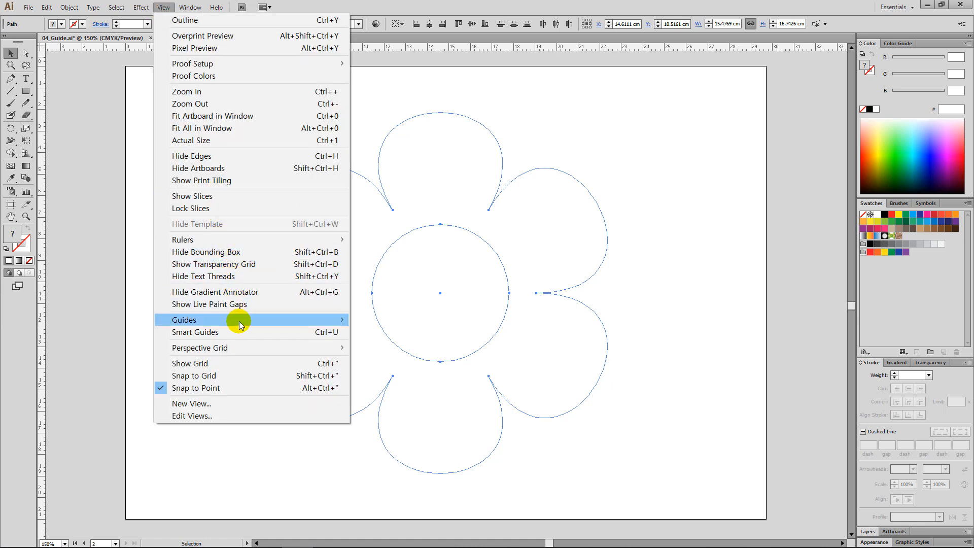
{"action": "mouse_move", "coordinate": [297, 319]}
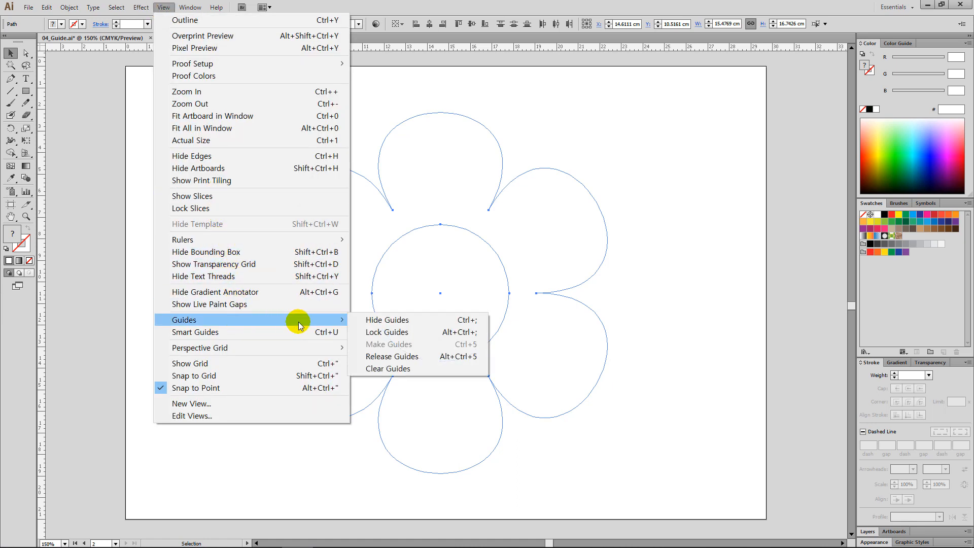
{"action": "left_click", "coordinate": [431, 359]}
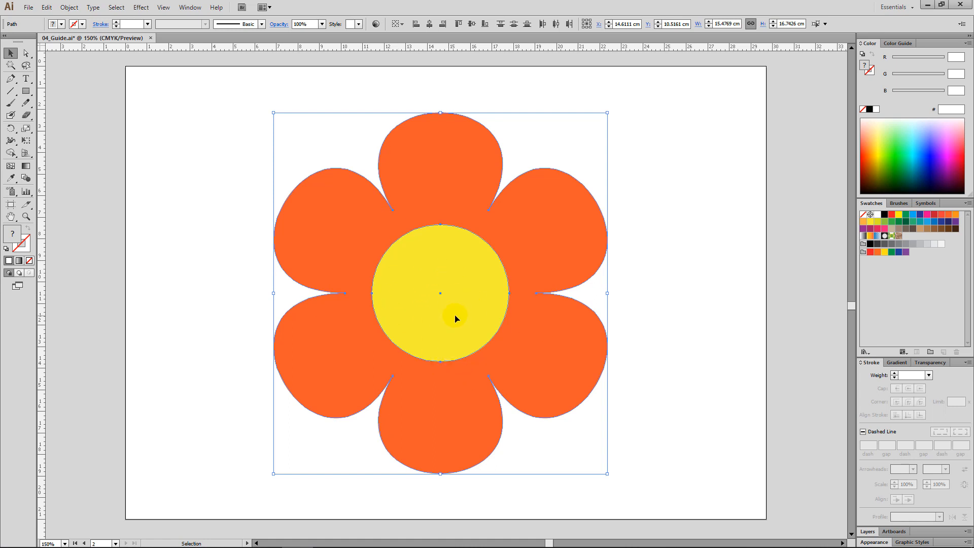
{"action": "left_click", "coordinate": [650, 311]}
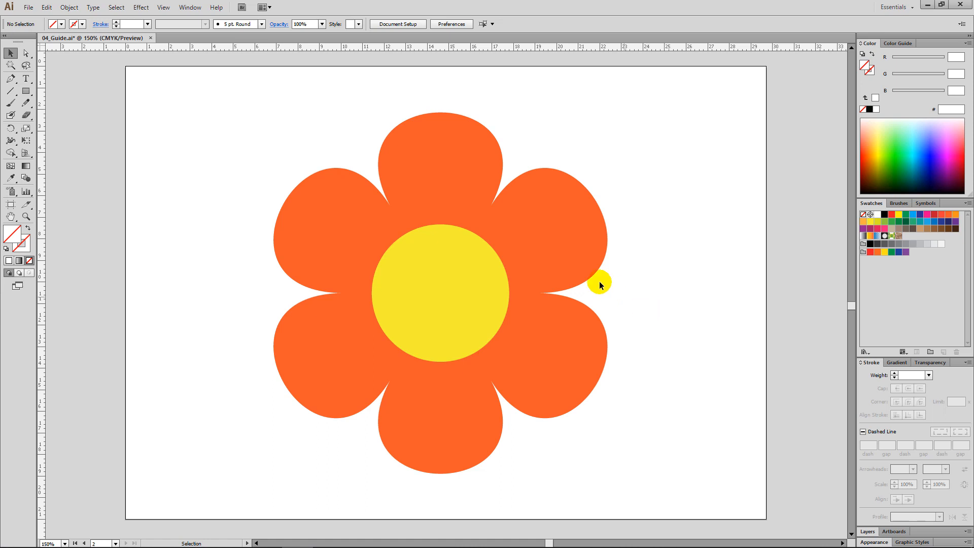
Turn on Smart Guides for the document
{"action": "left_click", "coordinate": [163, 9]}
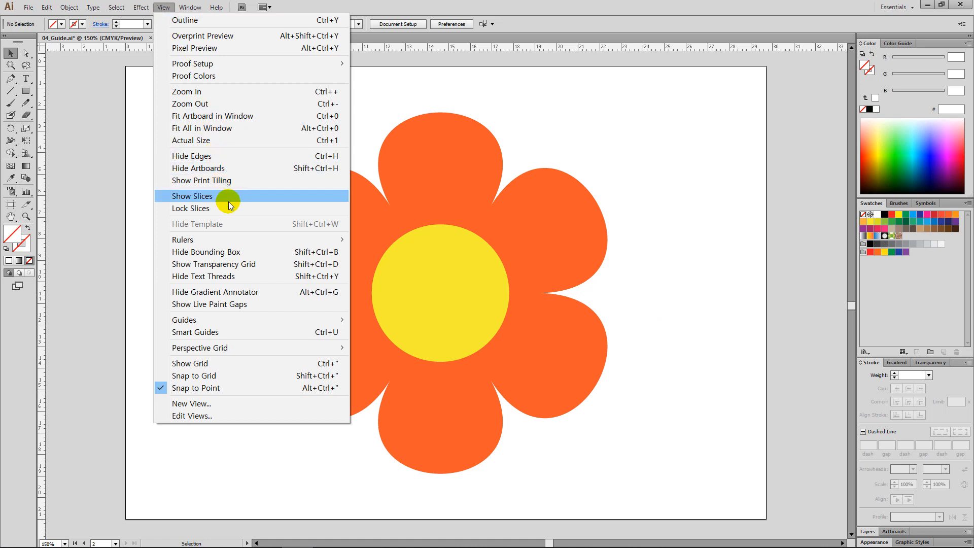
{"action": "left_click", "coordinate": [244, 331]}
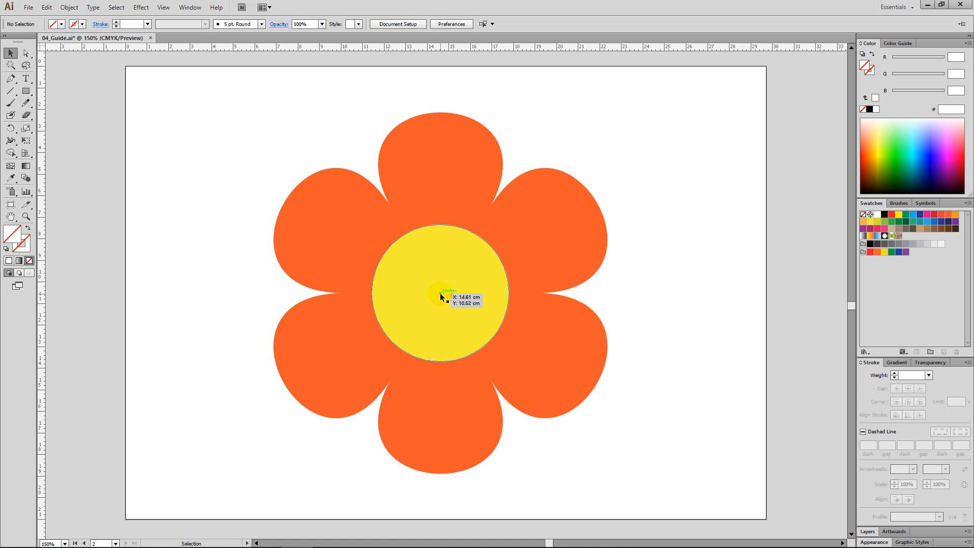
{"action": "key", "text": "ctrl+u"}
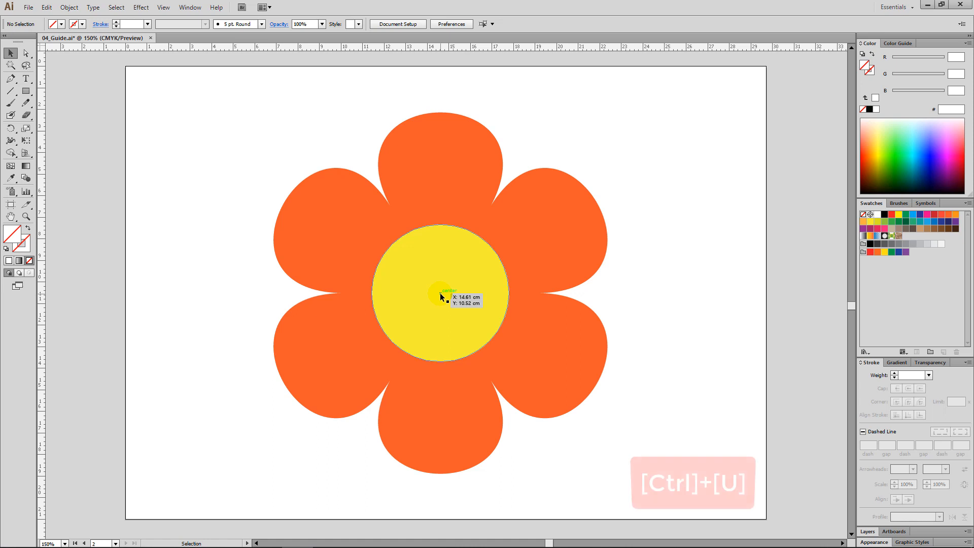